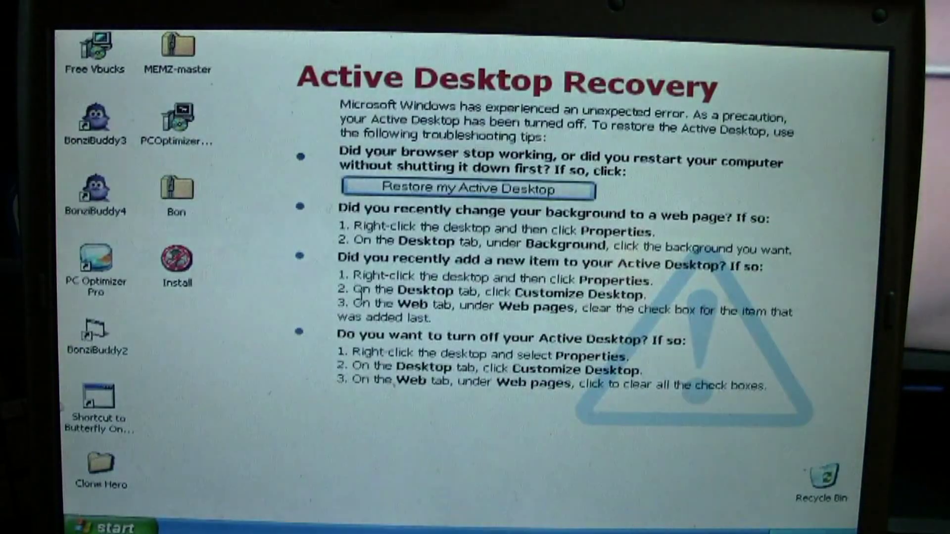
Restore the Active Desktop wallpaper, then open the Run dialog from the Start menu
click(461, 189)
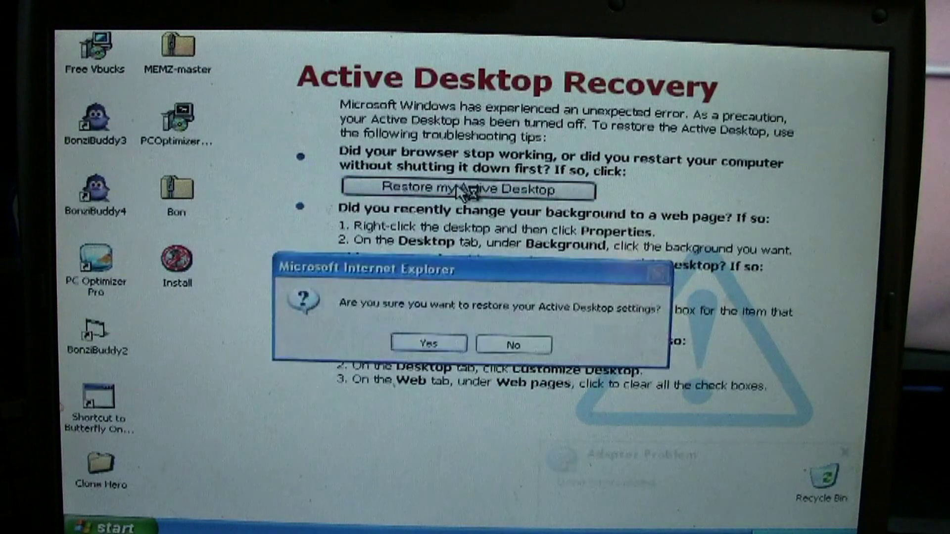
click(431, 342)
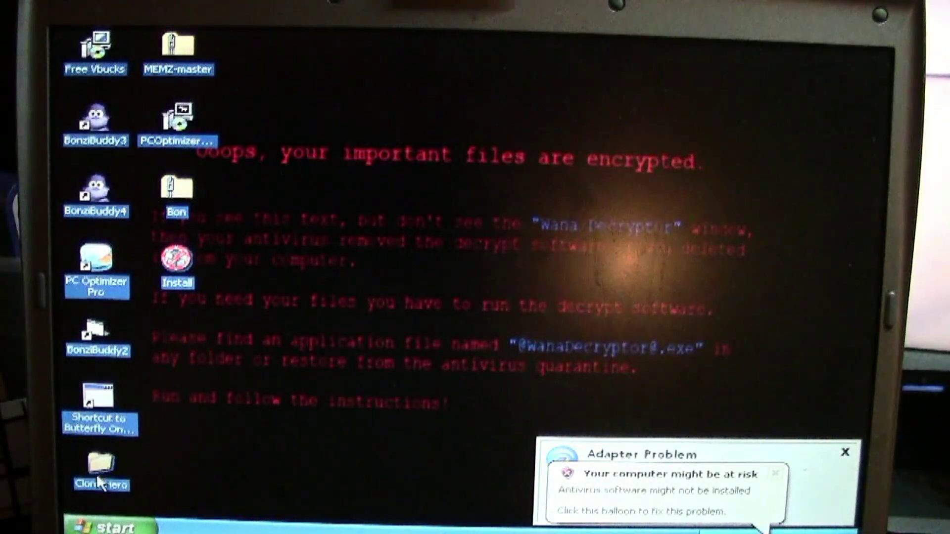
click(115, 529)
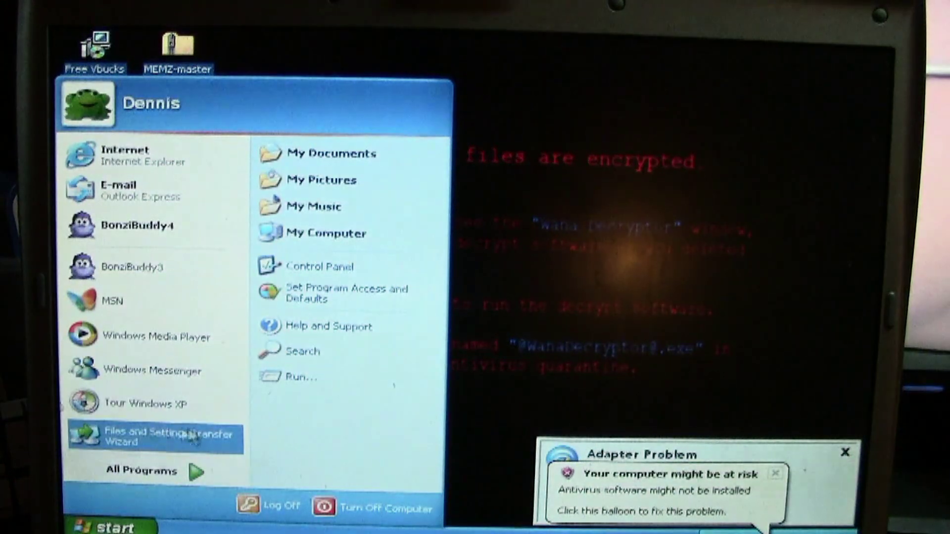
click(271, 380)
text(cmd)
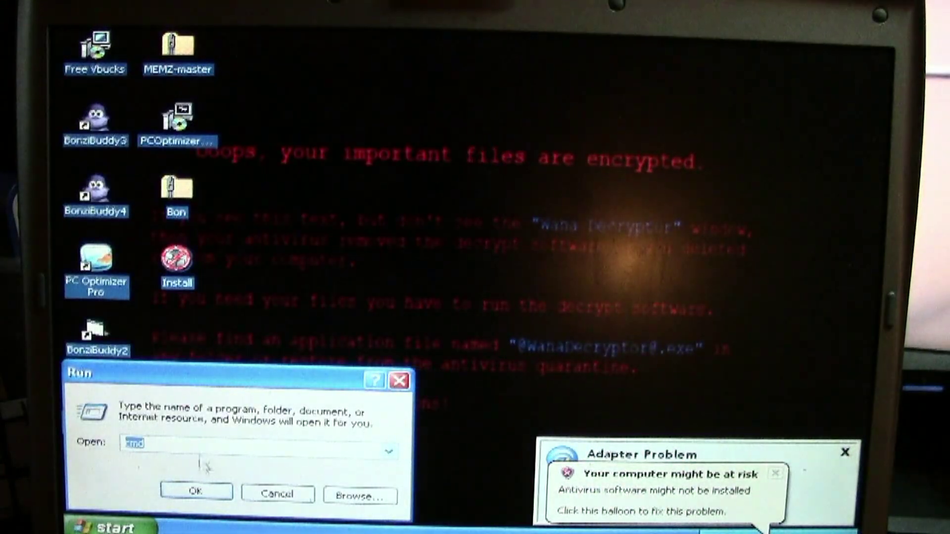
Launch cmd from Run and enter the command del C:\WINDOWS\system32
click(197, 493)
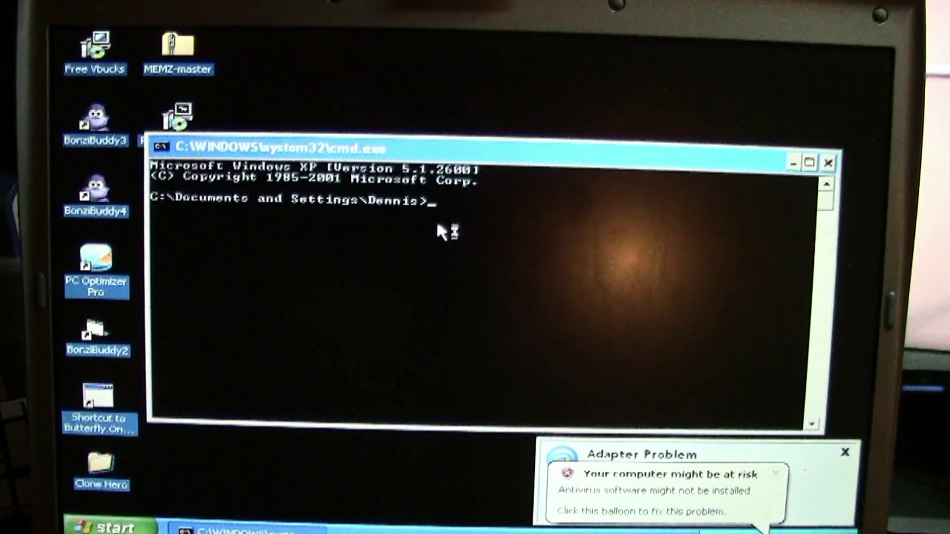
text(del )
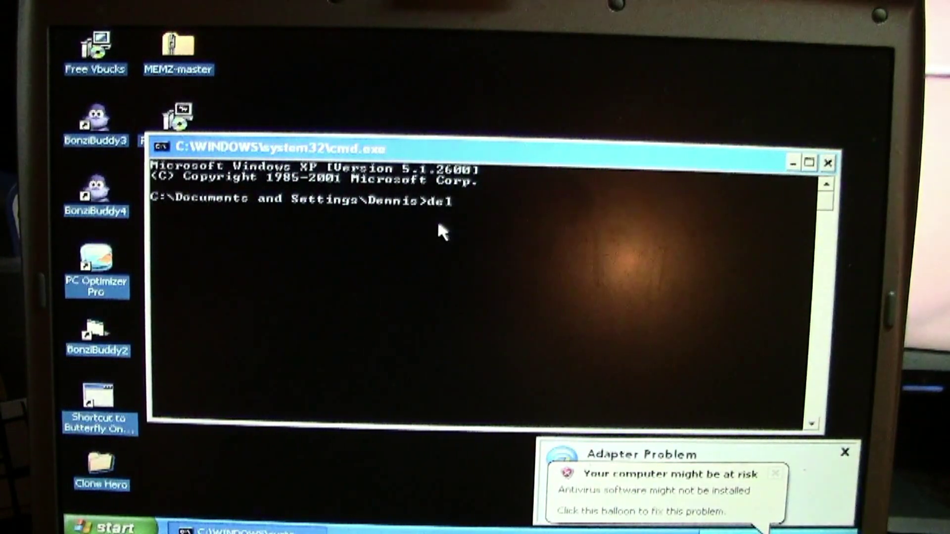
text(C:)
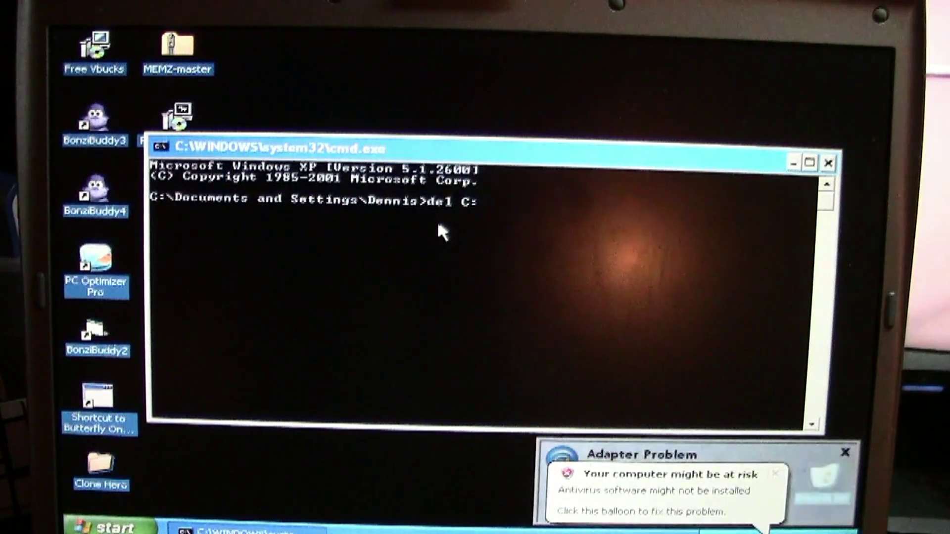
text(\)
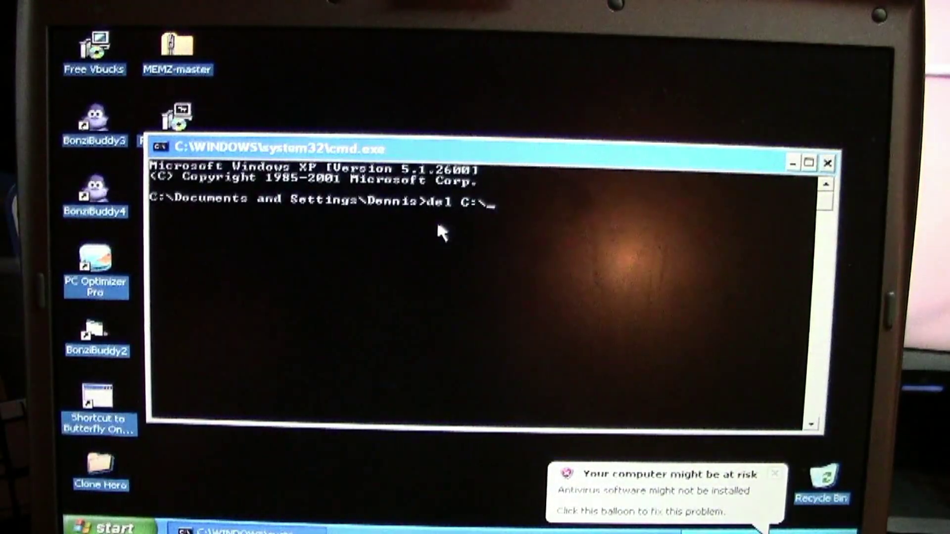
text(WIND)
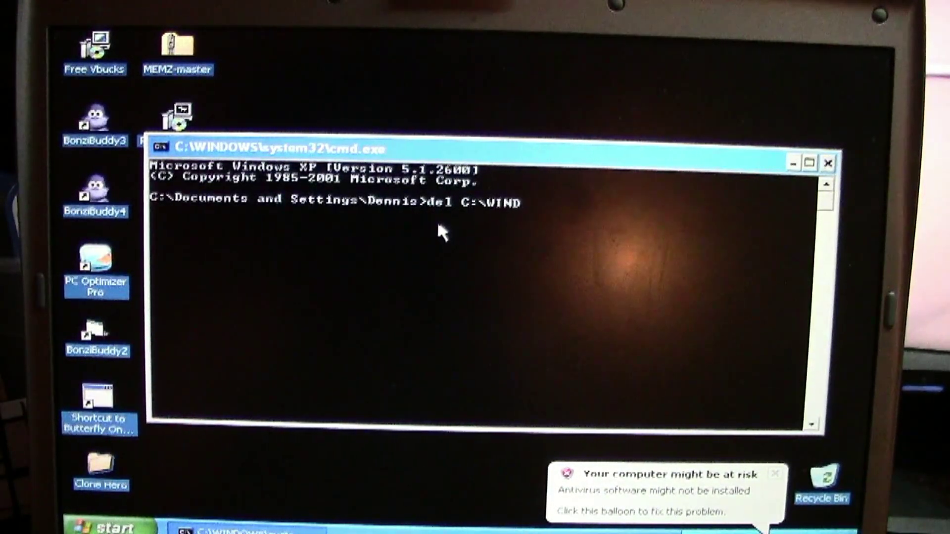
text(OWS)
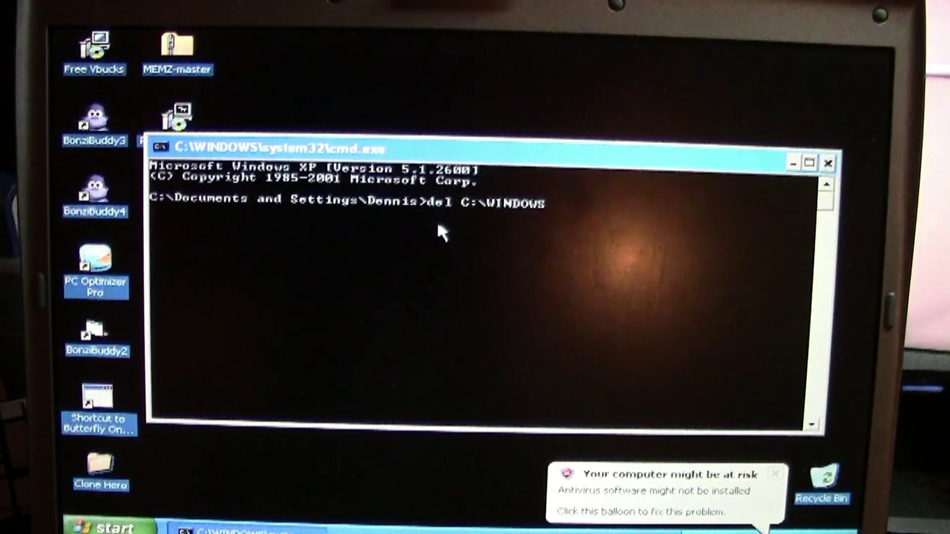
text(\)
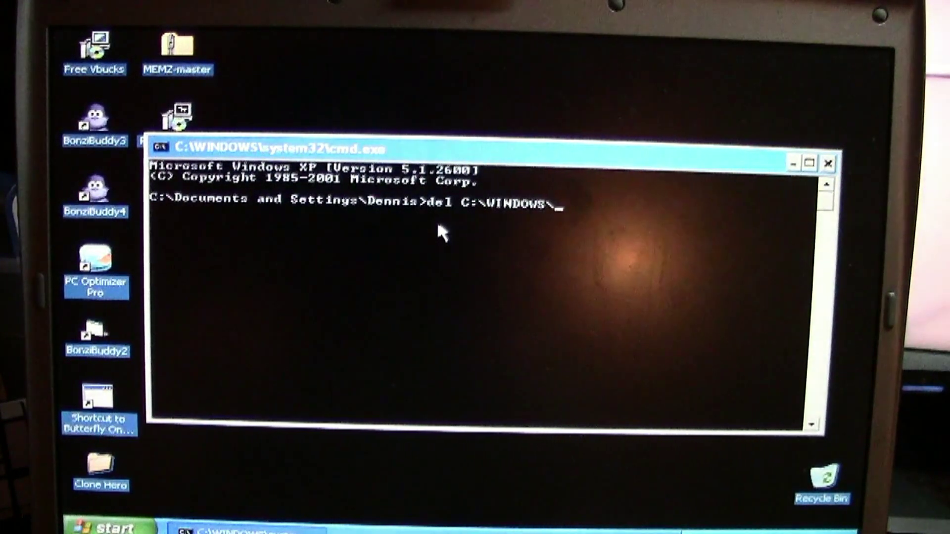
text(sys)
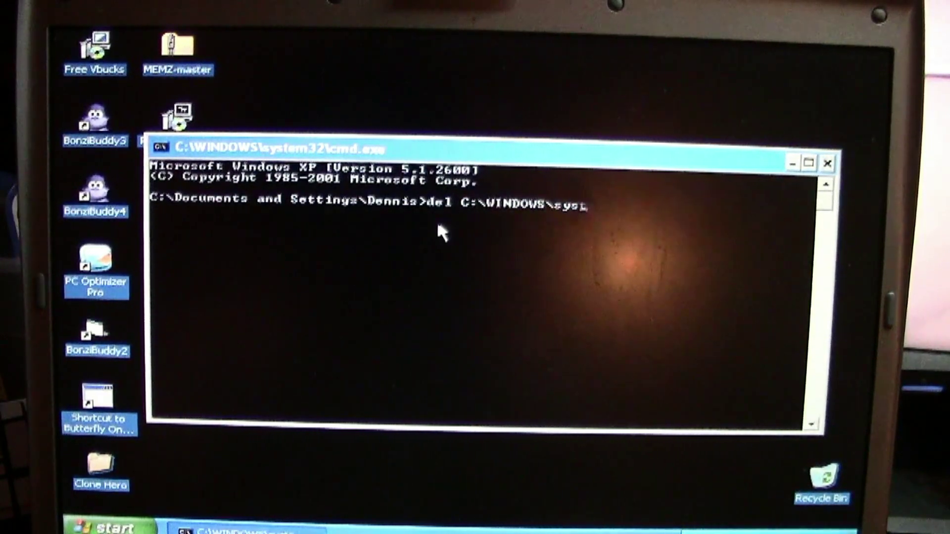
text(tem32)
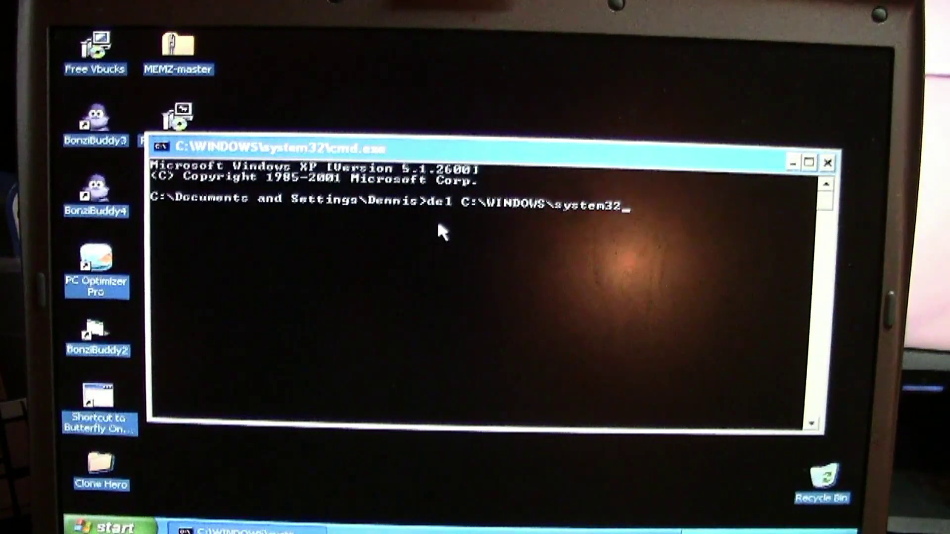
key(Return)
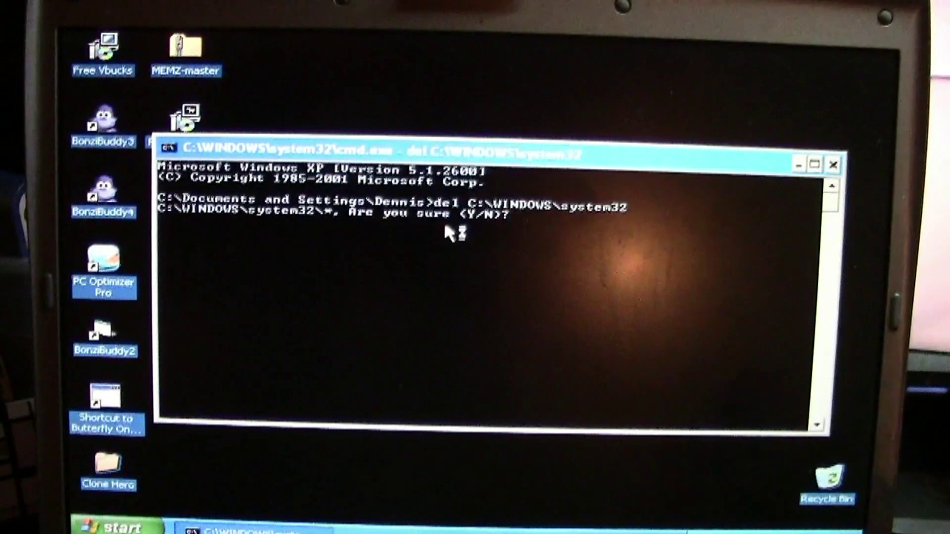
text(y)
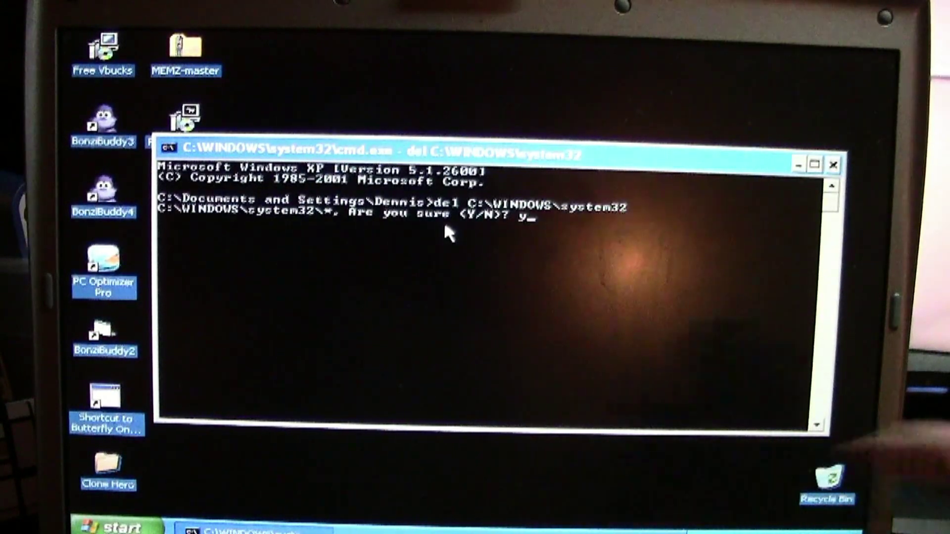
Confirm deleting all system32 files and let the 'Access is denied' listing scroll
key(Return)
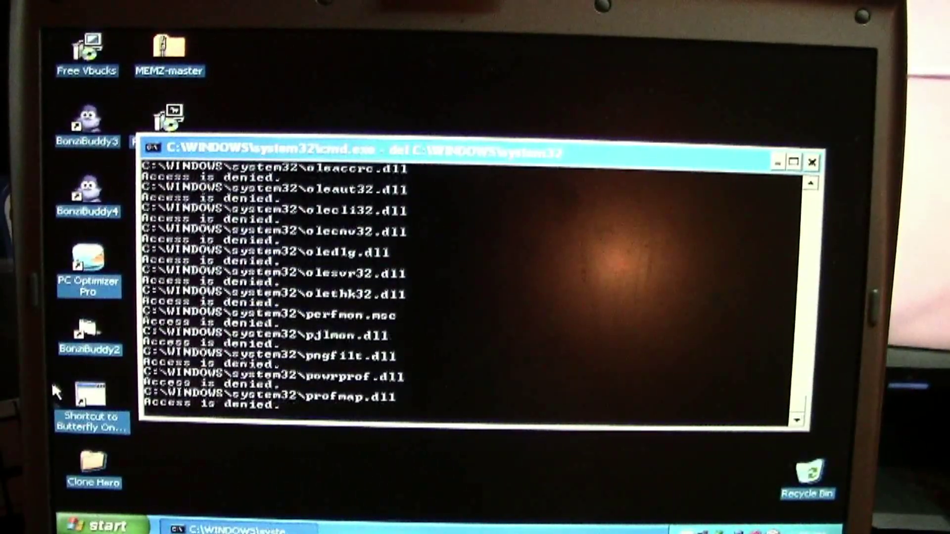
click(104, 526)
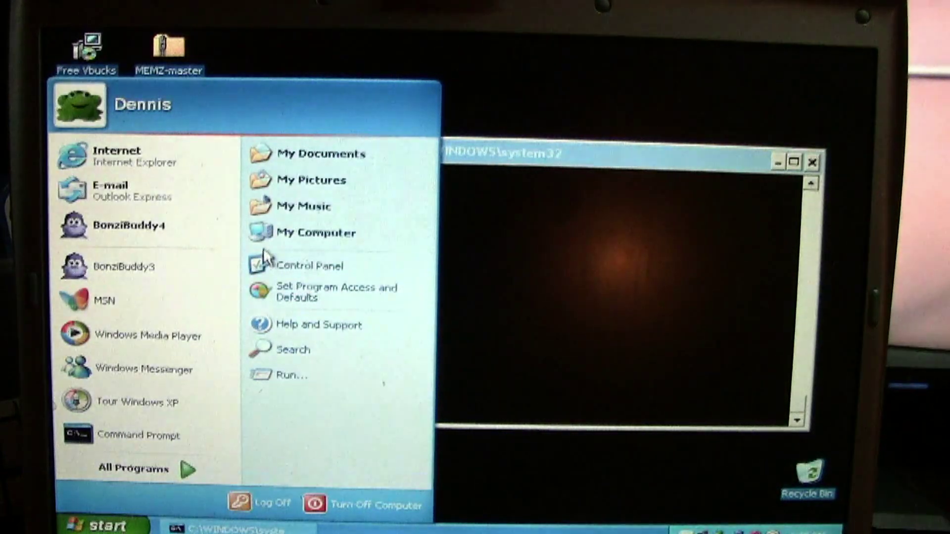
click(312, 232)
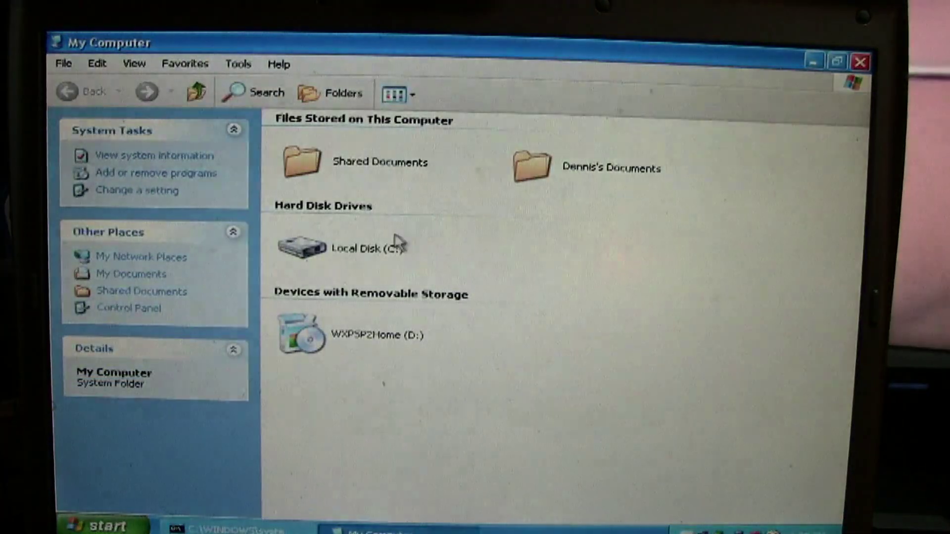
double_click(366, 249)
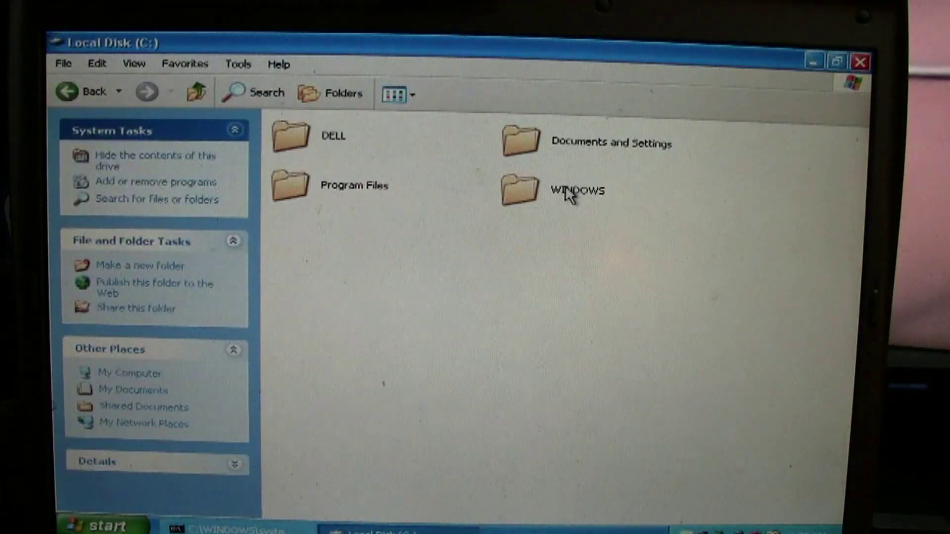
double_click(570, 194)
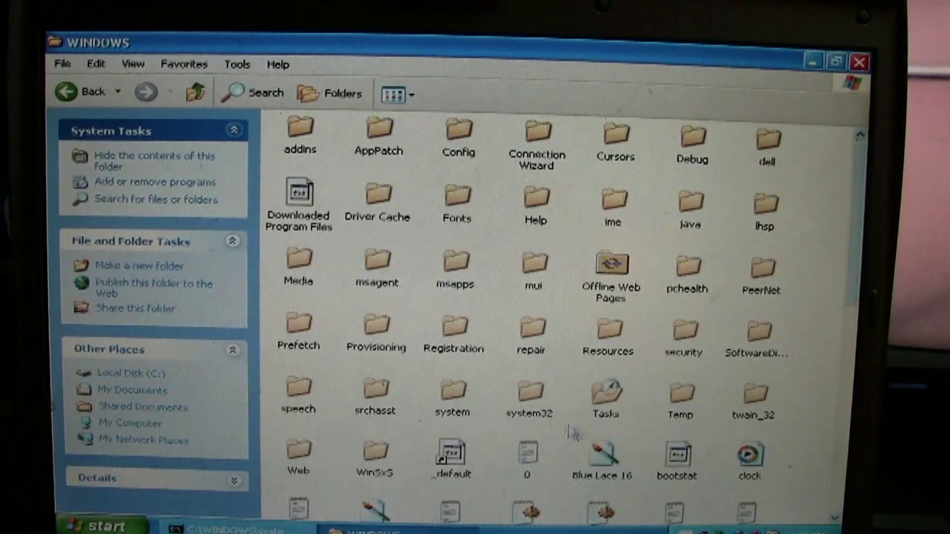
double_click(530, 402)
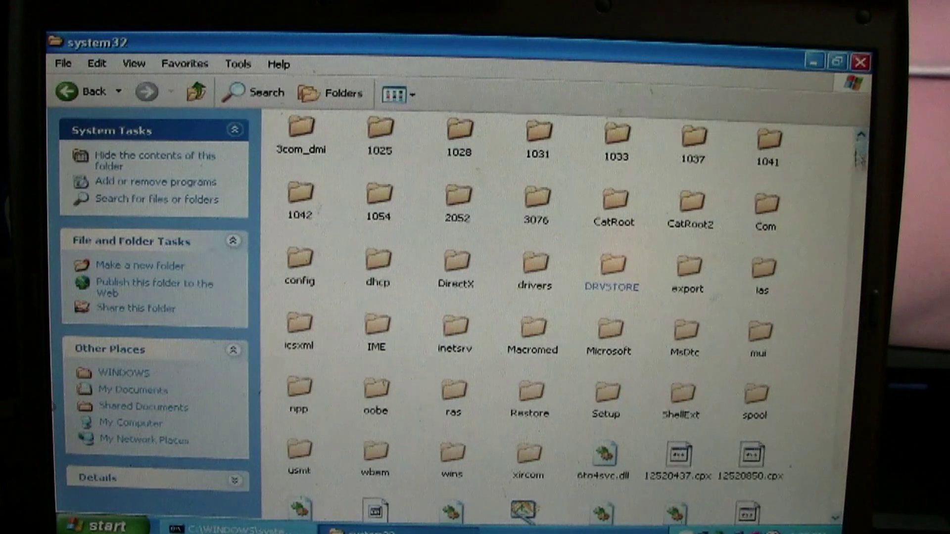
mouse_move(863, 154)
mouse_down()
mouse_move(851, 320)
mouse_move(862, 148)
mouse_up()
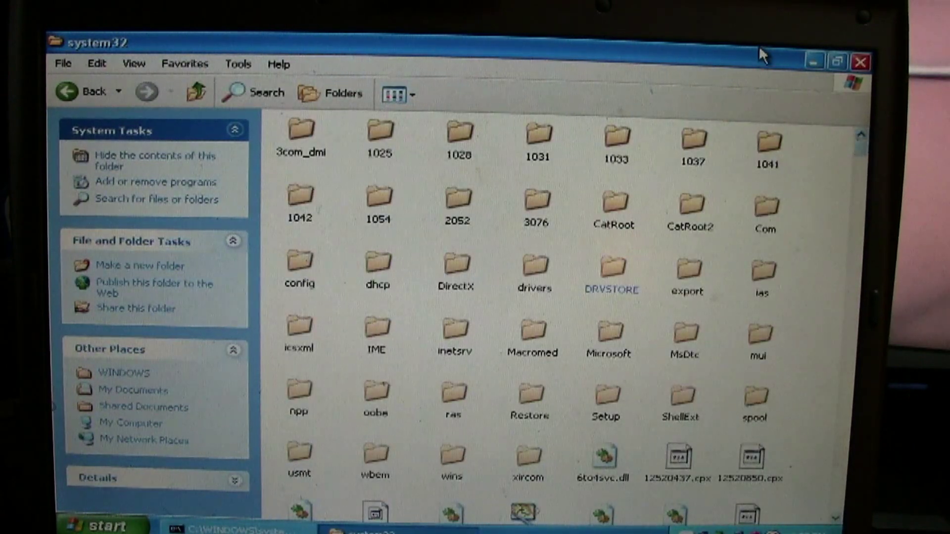
click(861, 61)
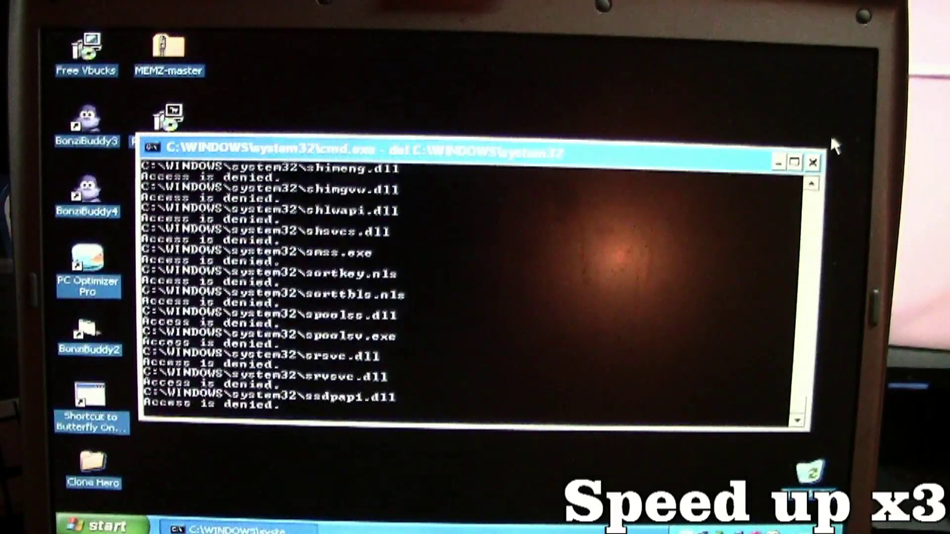
Delete the files directly in C:\WINDOWS with del, answering yes to the prompt
click(810, 188)
click(810, 187)
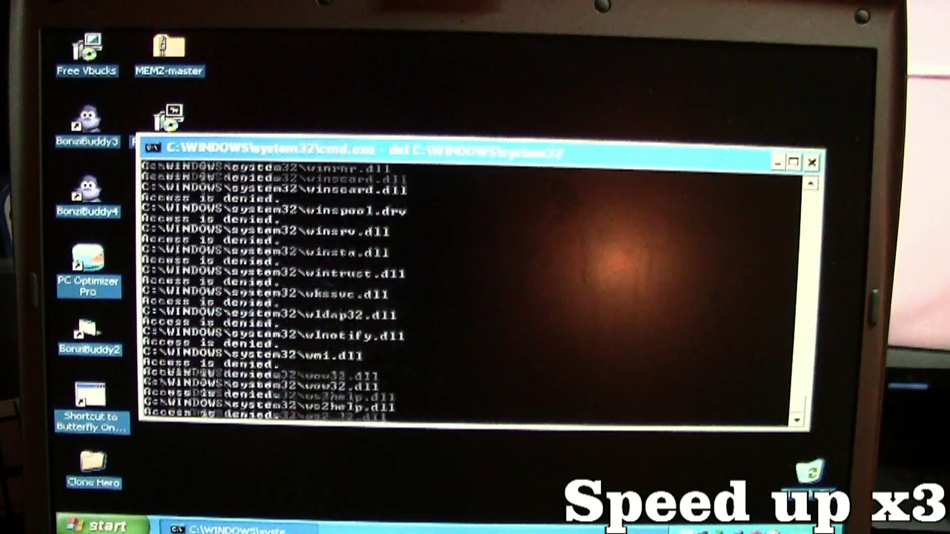
text(calc)
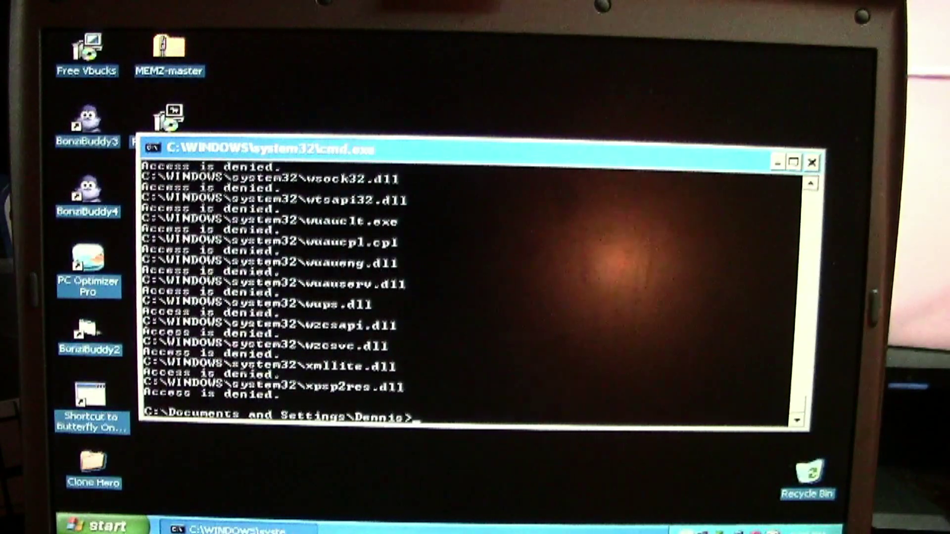
text(del  C:\WINDOWS)
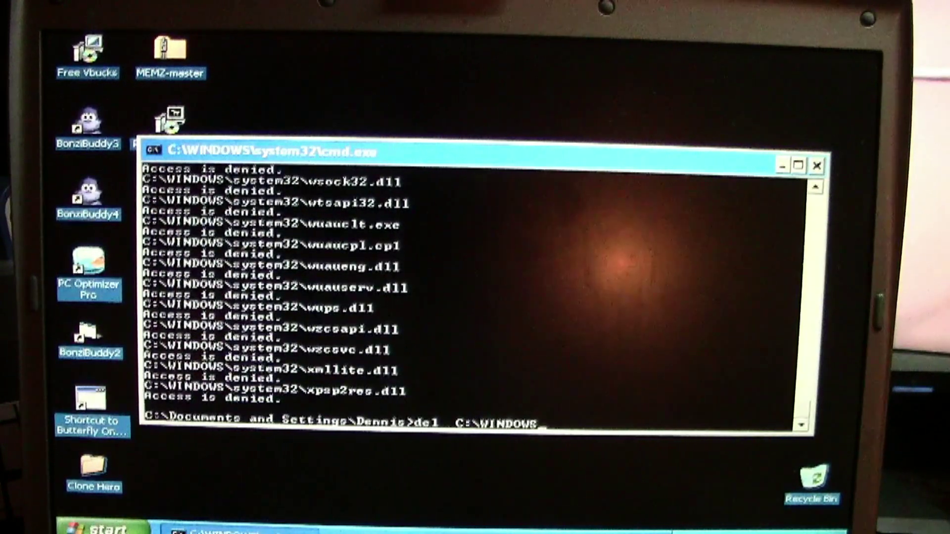
key(Return)
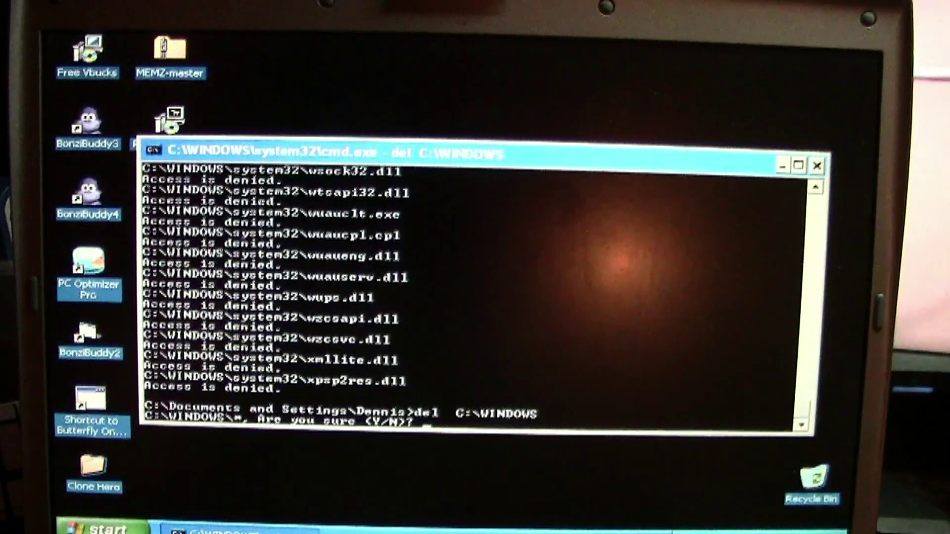
text(y)
key(Return)
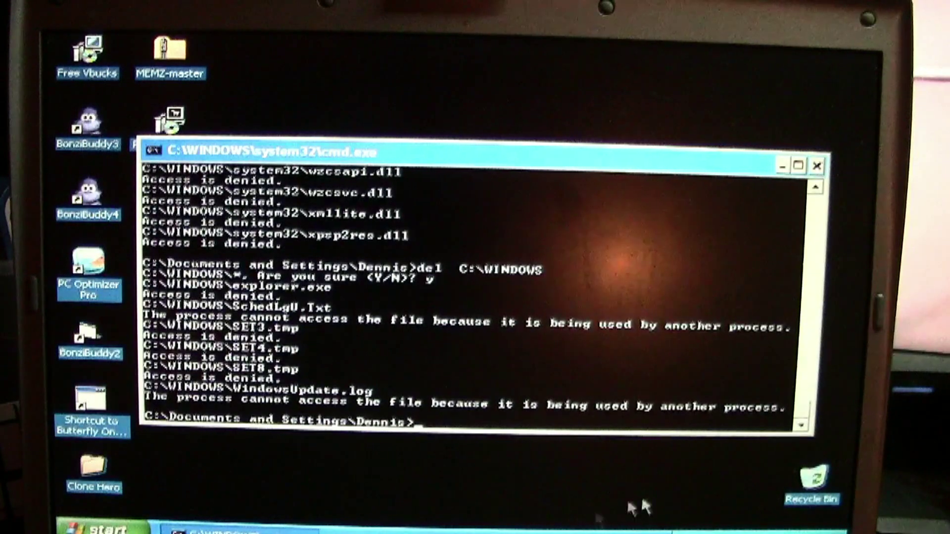
key(super)
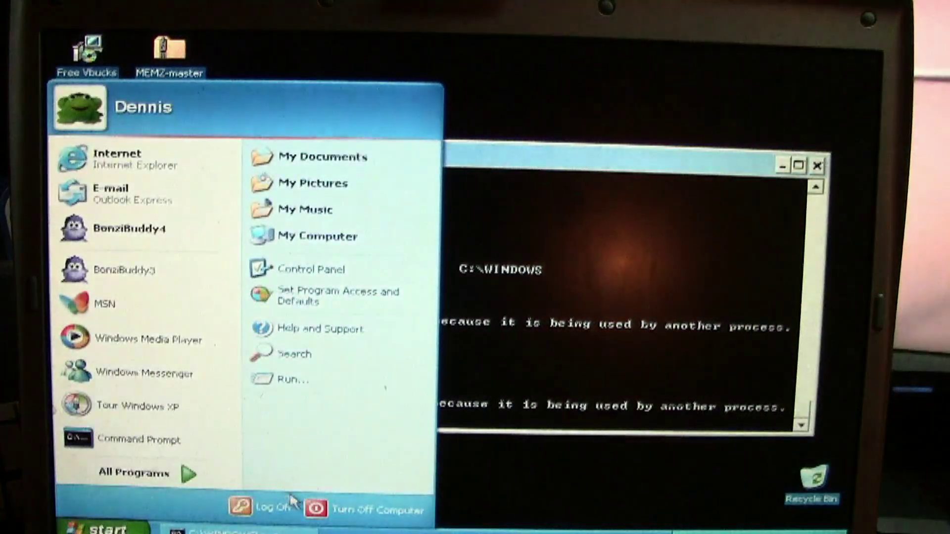
Choose Restart from the Turn Off Computer options
click(364, 509)
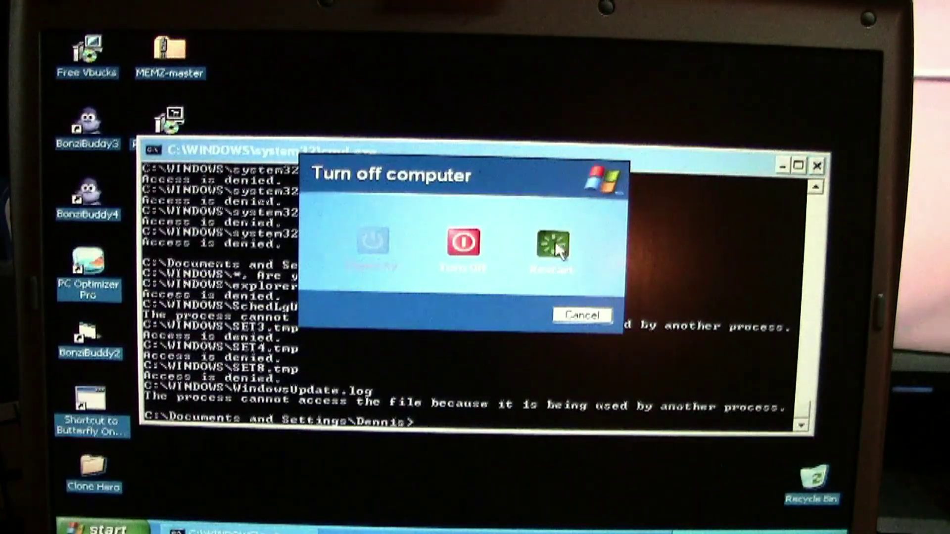
click(555, 241)
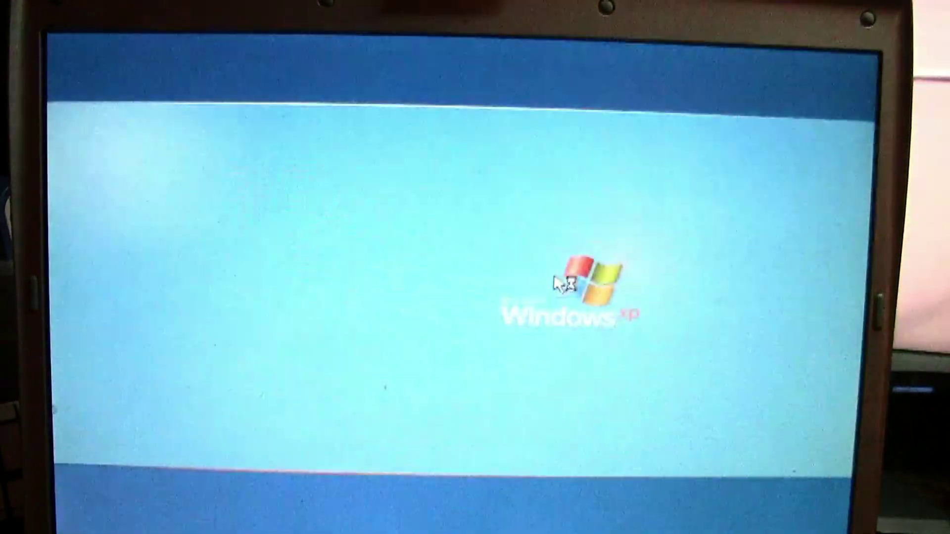